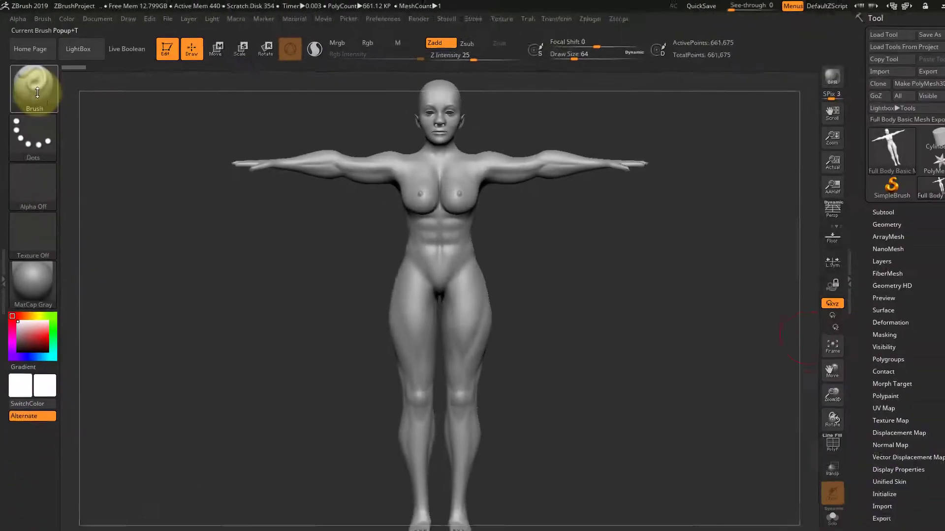
Reopen the 3D Sculpting Brushes library over the female base mesh, keeping Standard current
left_click(36, 89)
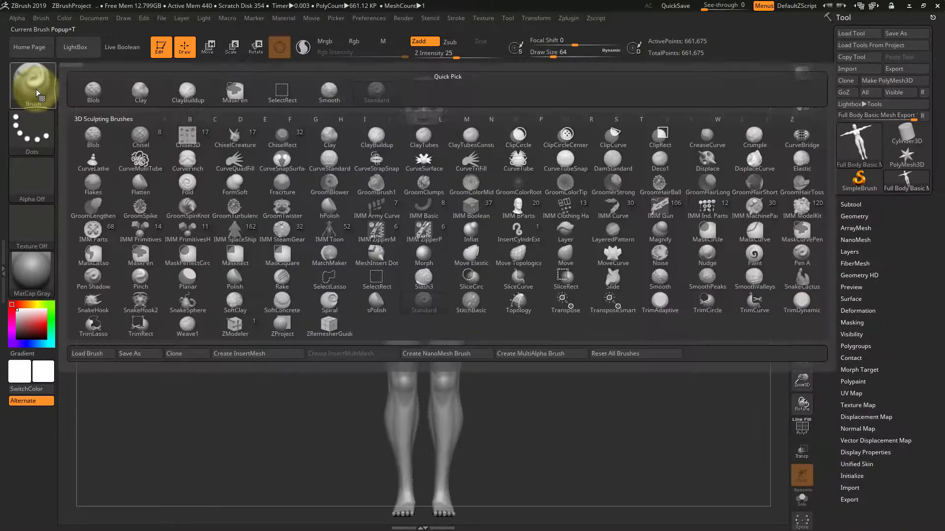
left_click(36, 90)
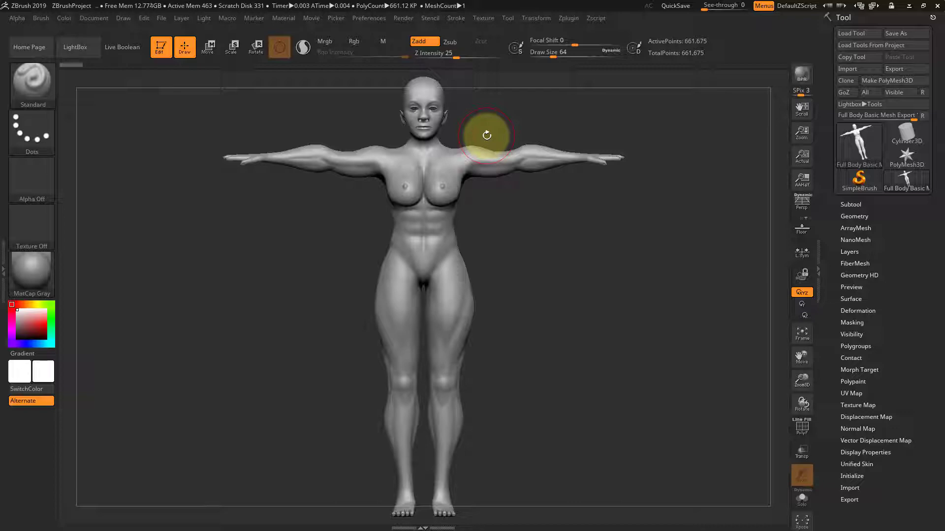
key("b")
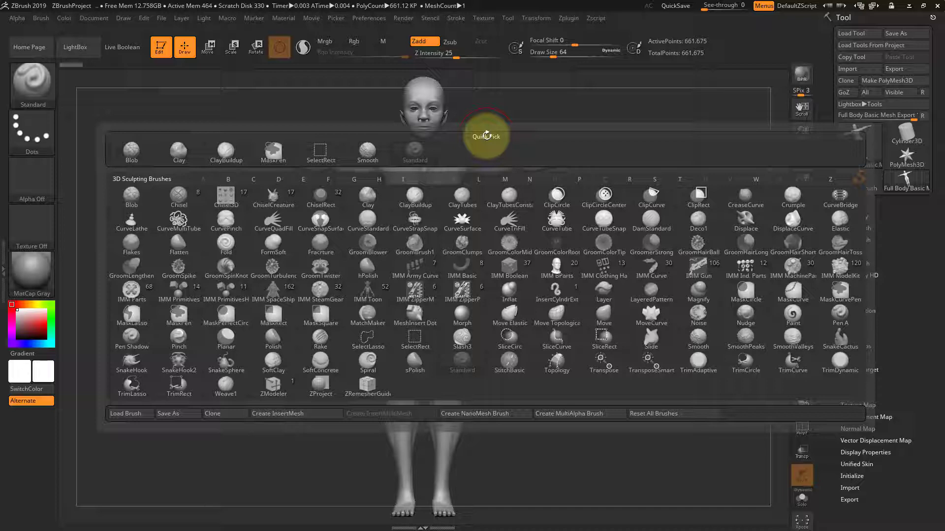
Filter the brush library to C brushes and make Blob the active brush
key("c")
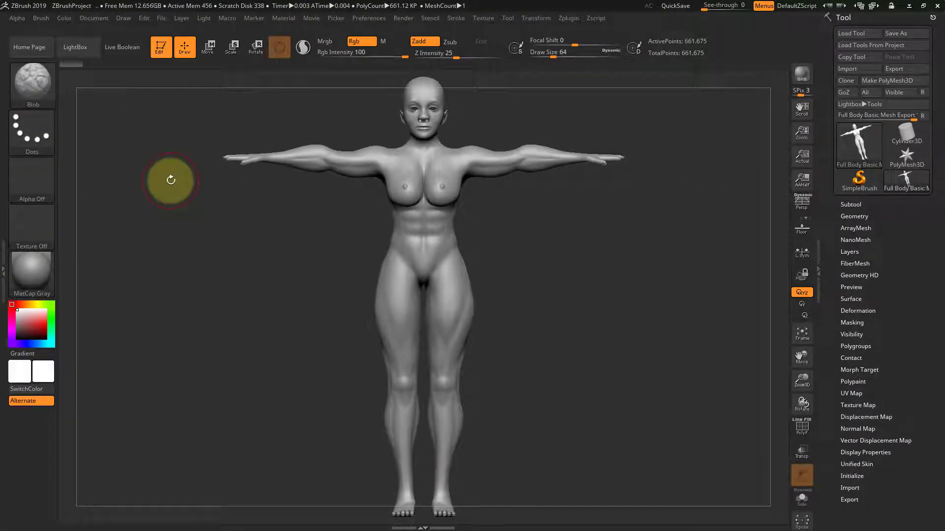
Pick Clay from the C-filtered brush library and test a stroke across the abdomen
key("b")
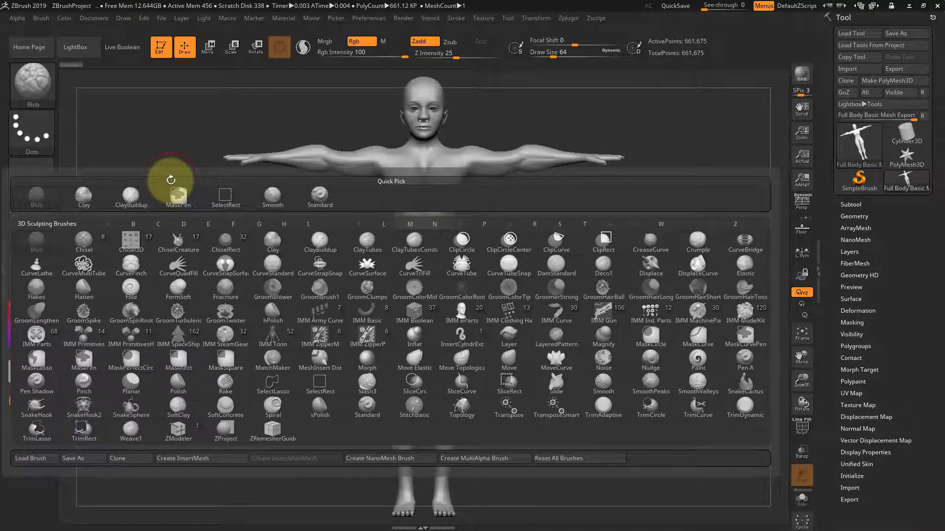
key("c")
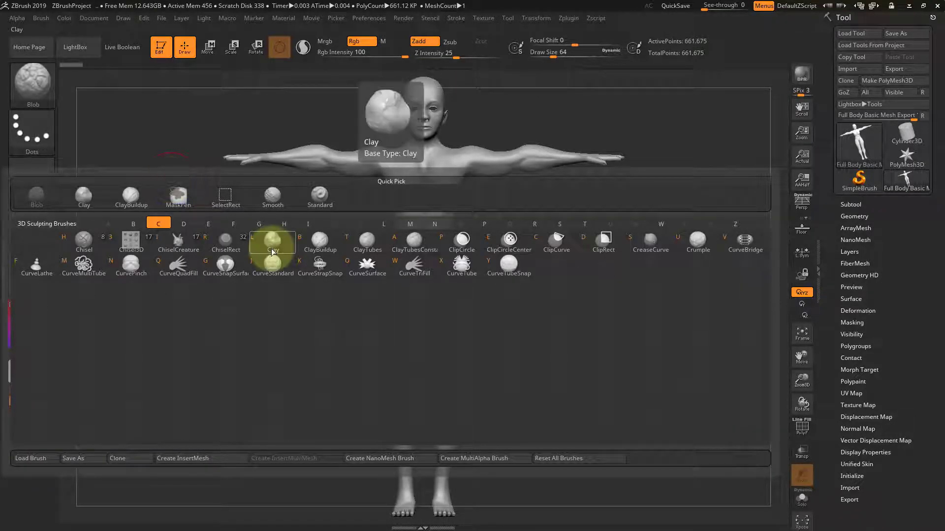
left_click(272, 241)
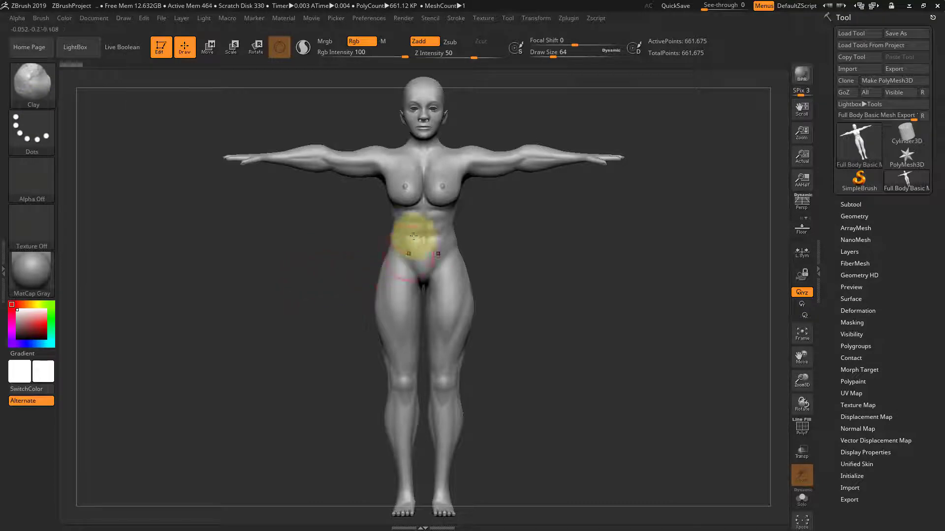
mouse_move(401, 232)
left_mouse_down()
mouse_move(401, 348)
mouse_move(390, 211)
mouse_move(376, 220)
left_mouse_up()
Undo the two torso test strokes and switch to ClayBuildup at Z Intensity 20
key("ctrl+z")
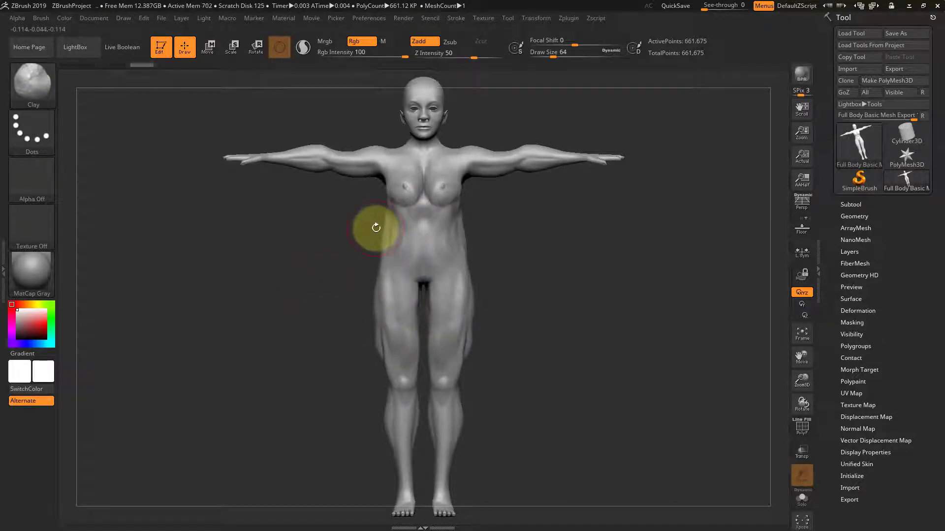
key("ctrl+z")
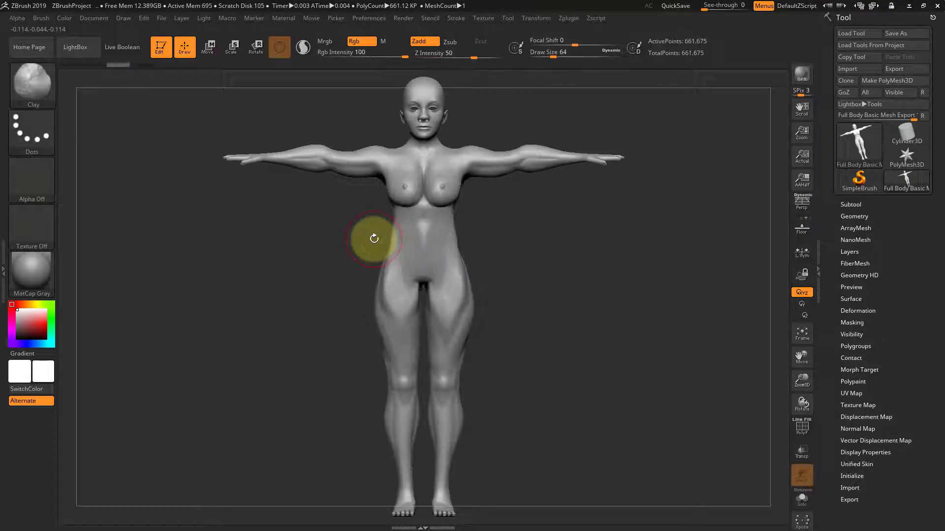
key("b")
key("c")
key("b")
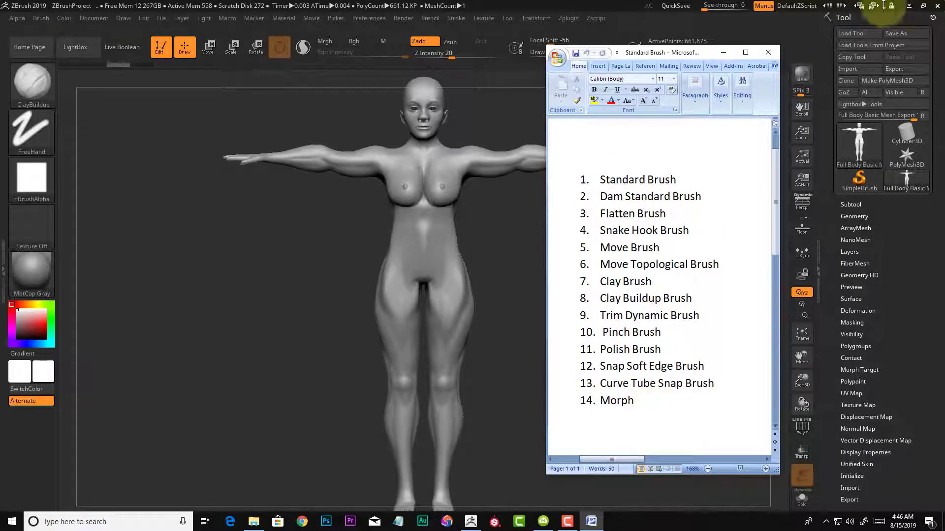
Restore ZBrush to a smaller window positioned left of the Word brush list
left_click(923, 6)
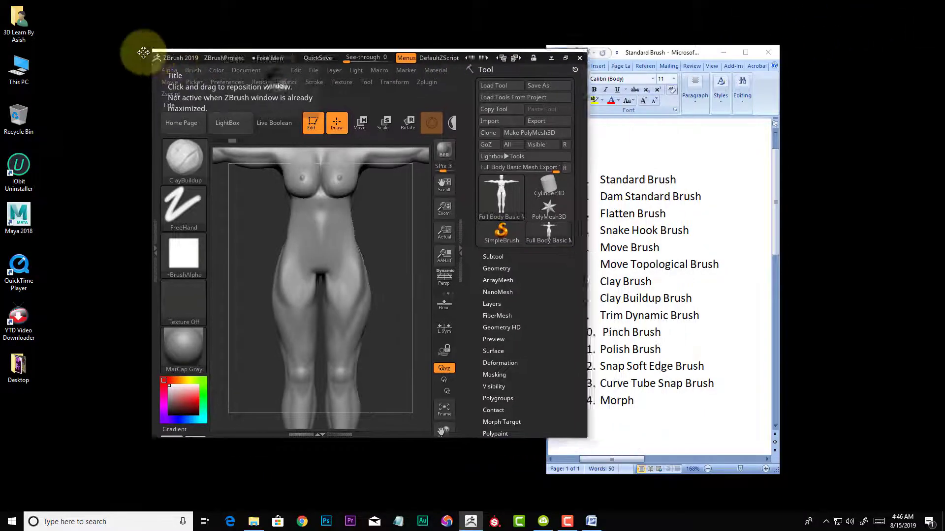
left_click_drag(276, 78, 30, 15)
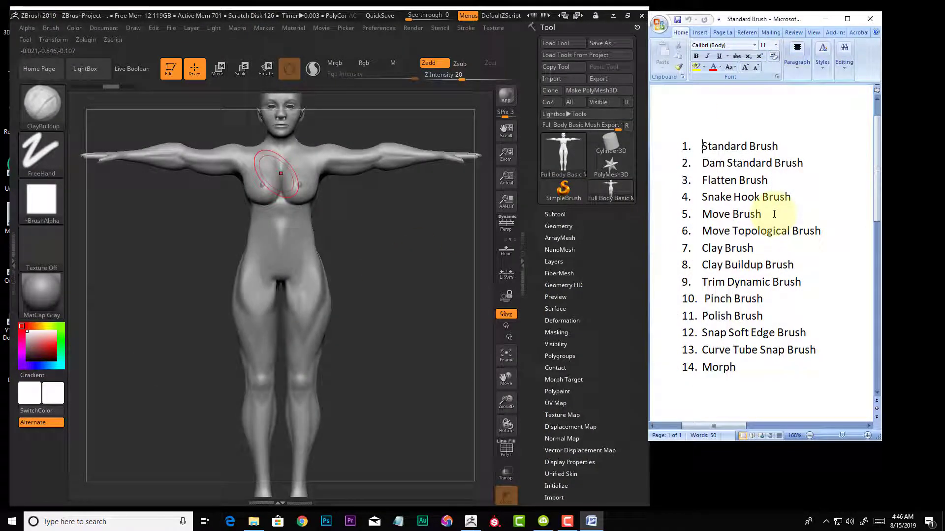
Make Move Elastic the active brush, then show the library filtered to M brushes
left_click(310, 263)
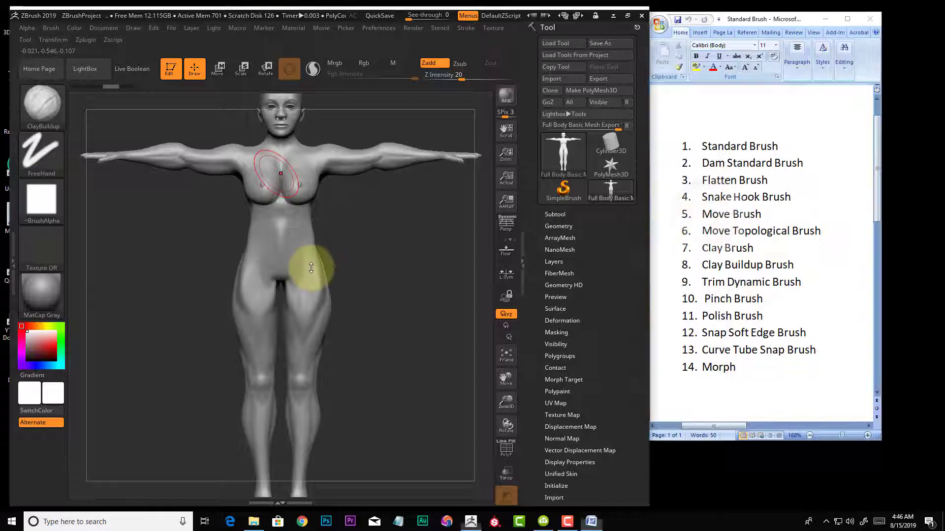
key("b")
key("m")
key("e")
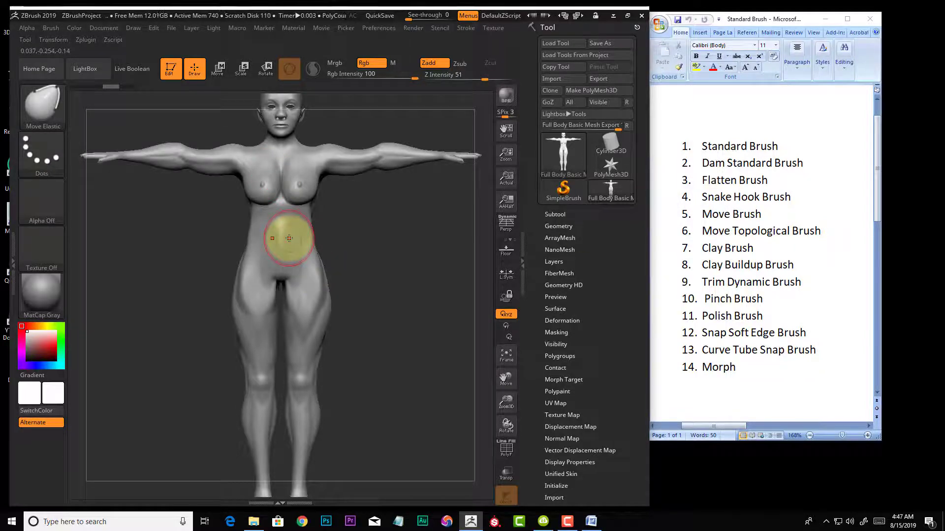
key("b")
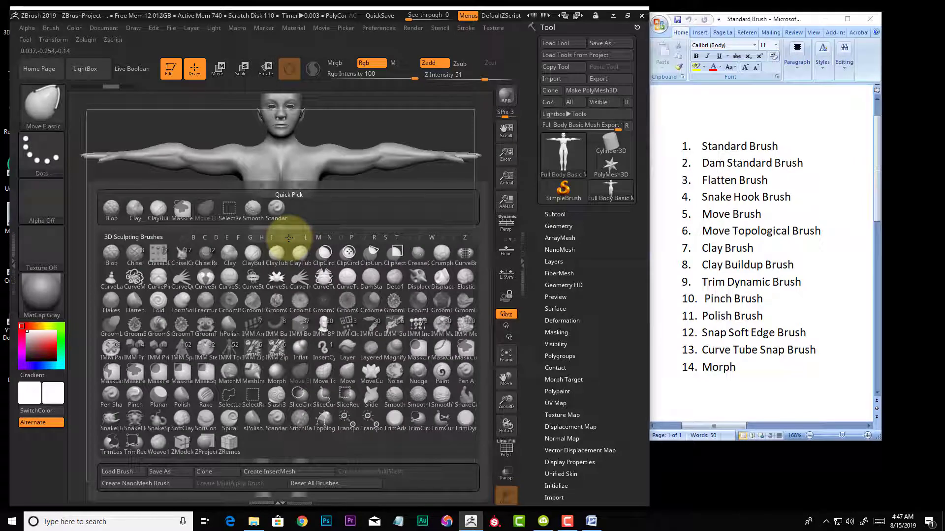
key("m")
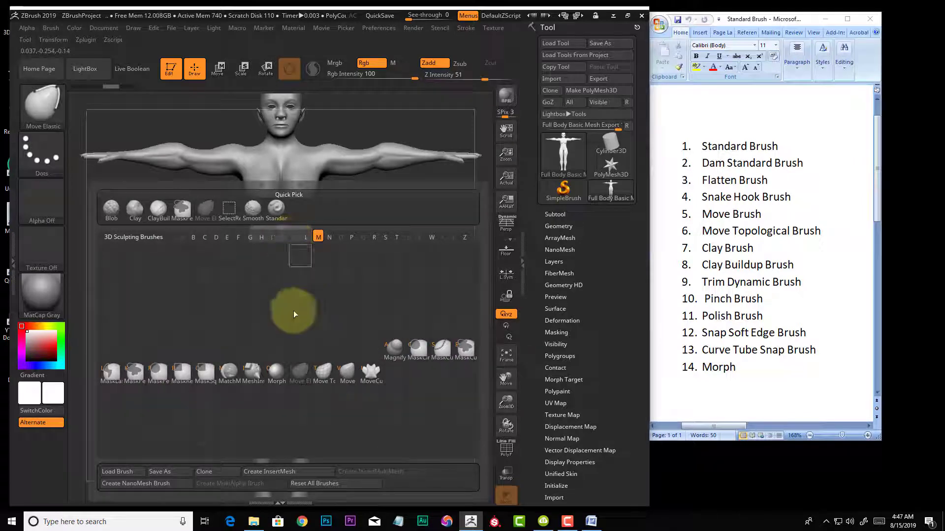
Pick Move from the palette, then switch to Polish at Z Intensity 22
left_click(343, 373)
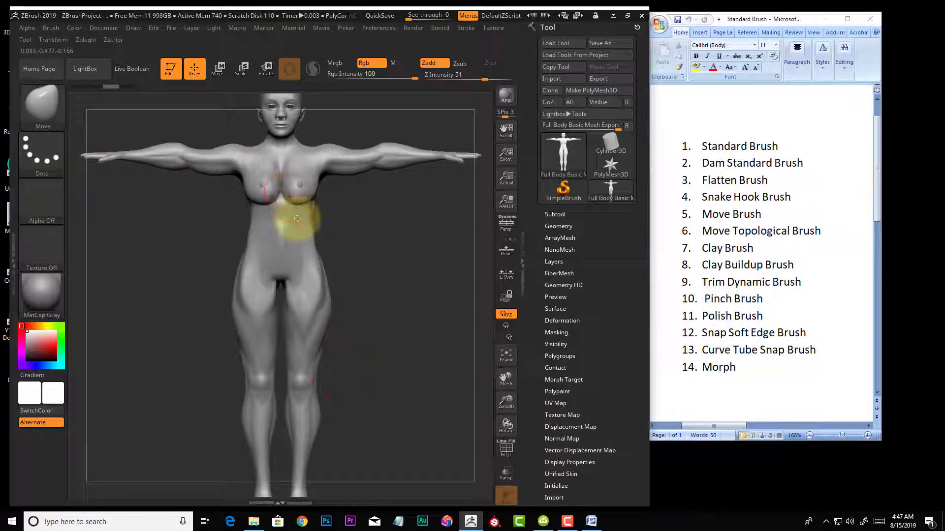
mouse_move(42, 105)
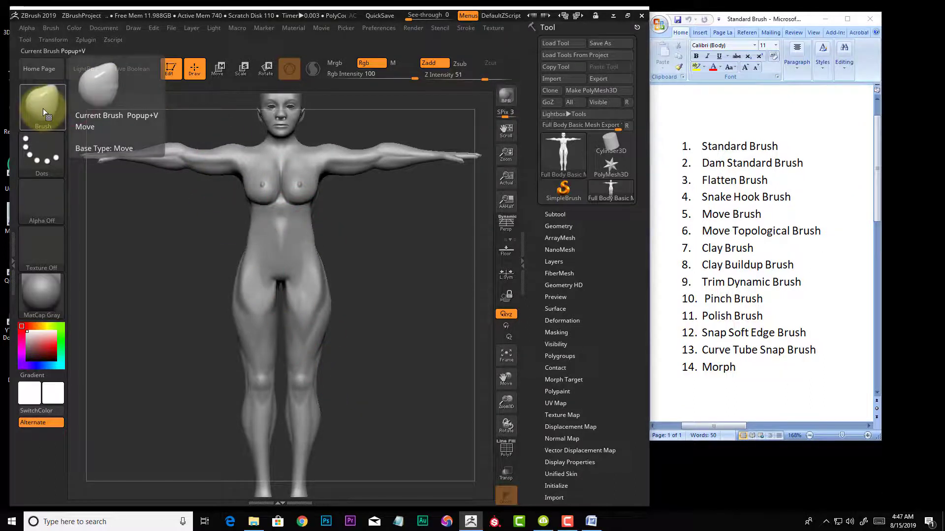
key("b")
key("p")
key("o")
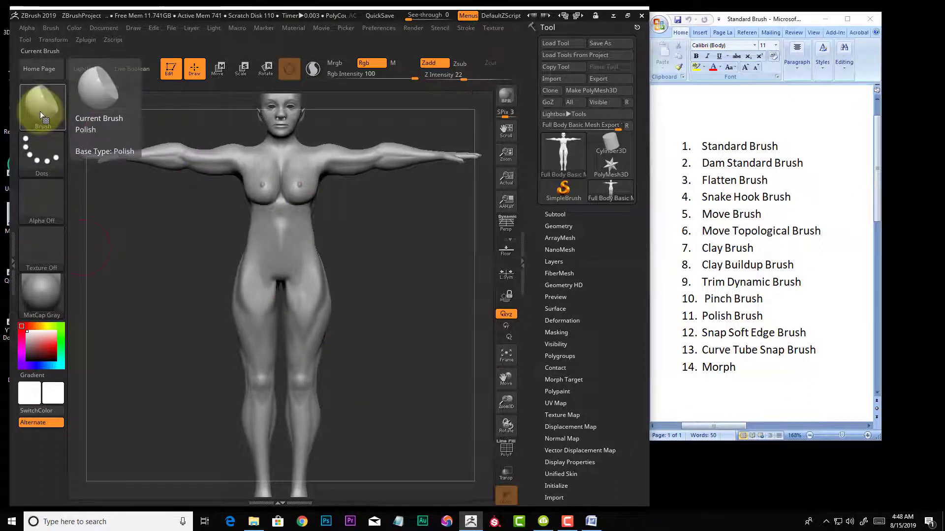